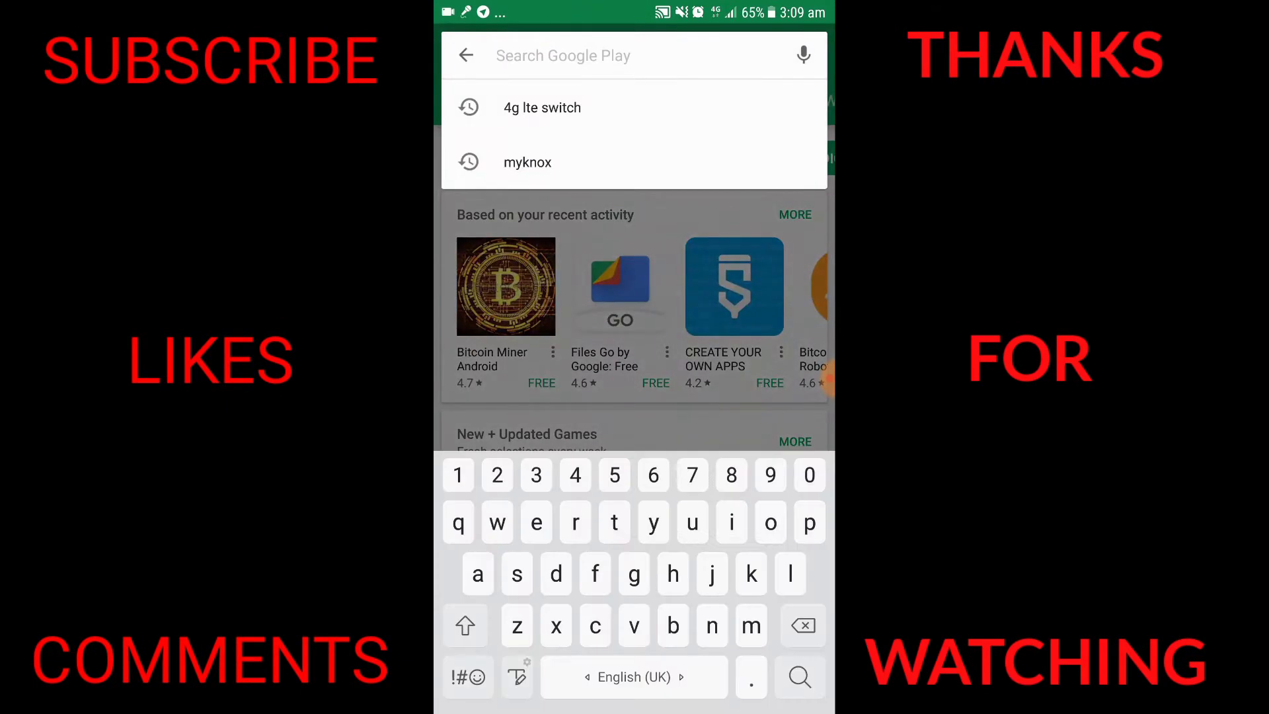
{"action": "type", "text": "4"}
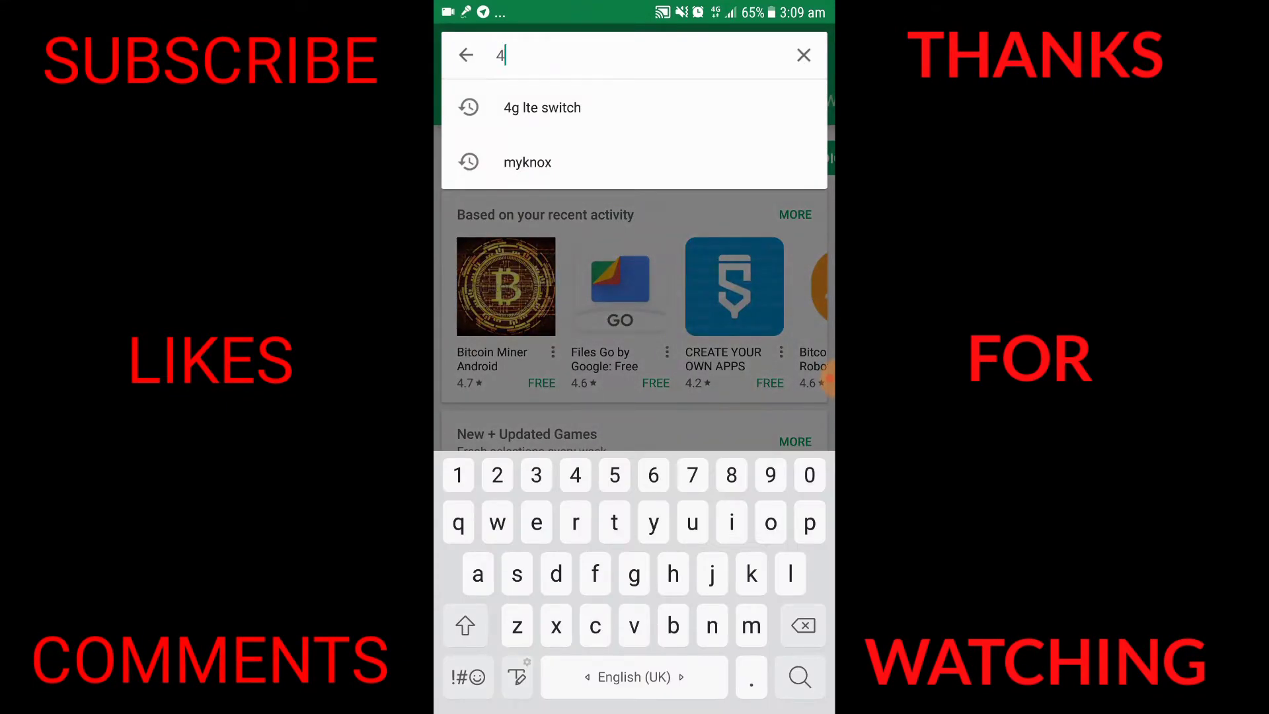
{"action": "type", "text": "g"}
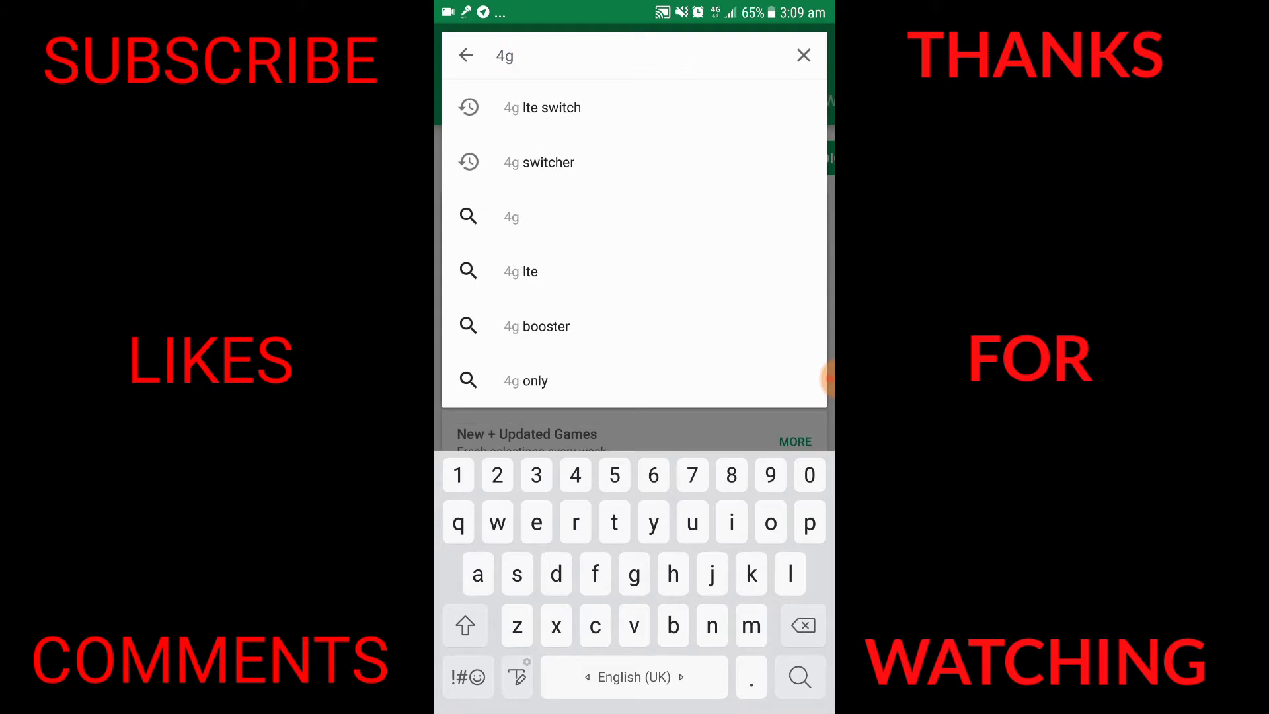
{"action": "type", "text": " lte"}
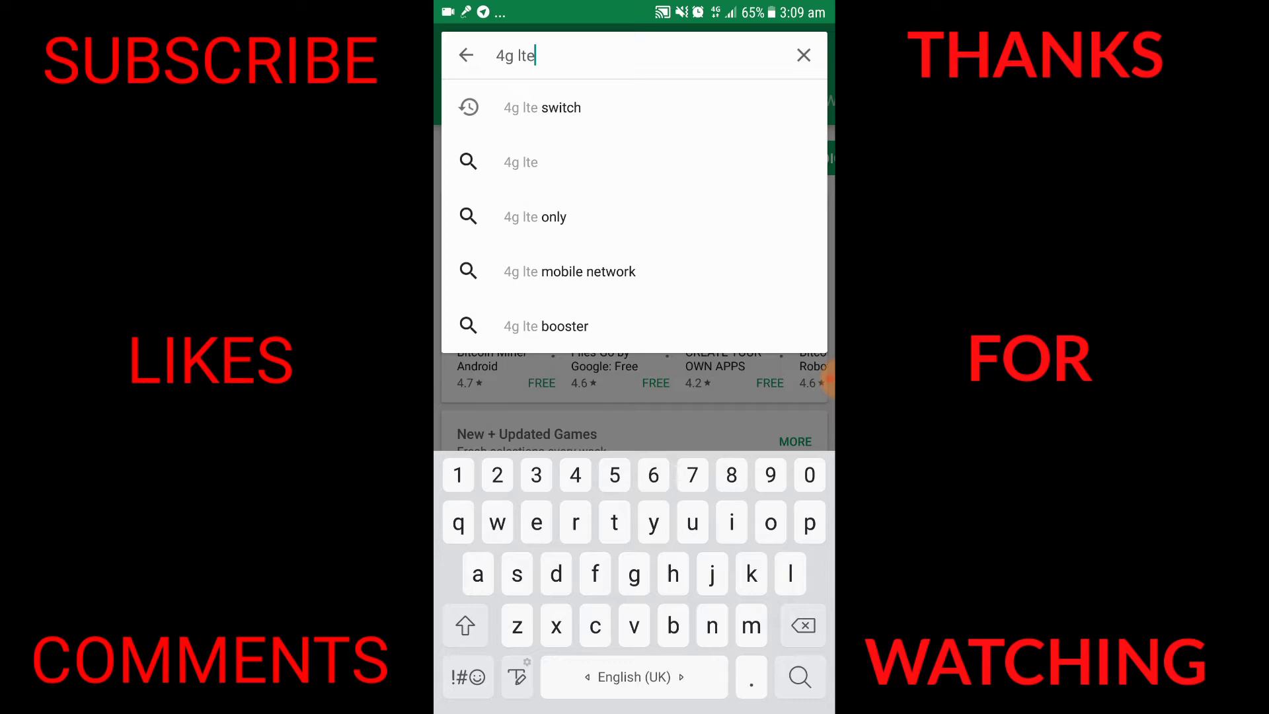
Run the Play Store search for "4g lte" apps from the suggestion.
{"action": "left_click", "coordinate": [798, 676]}
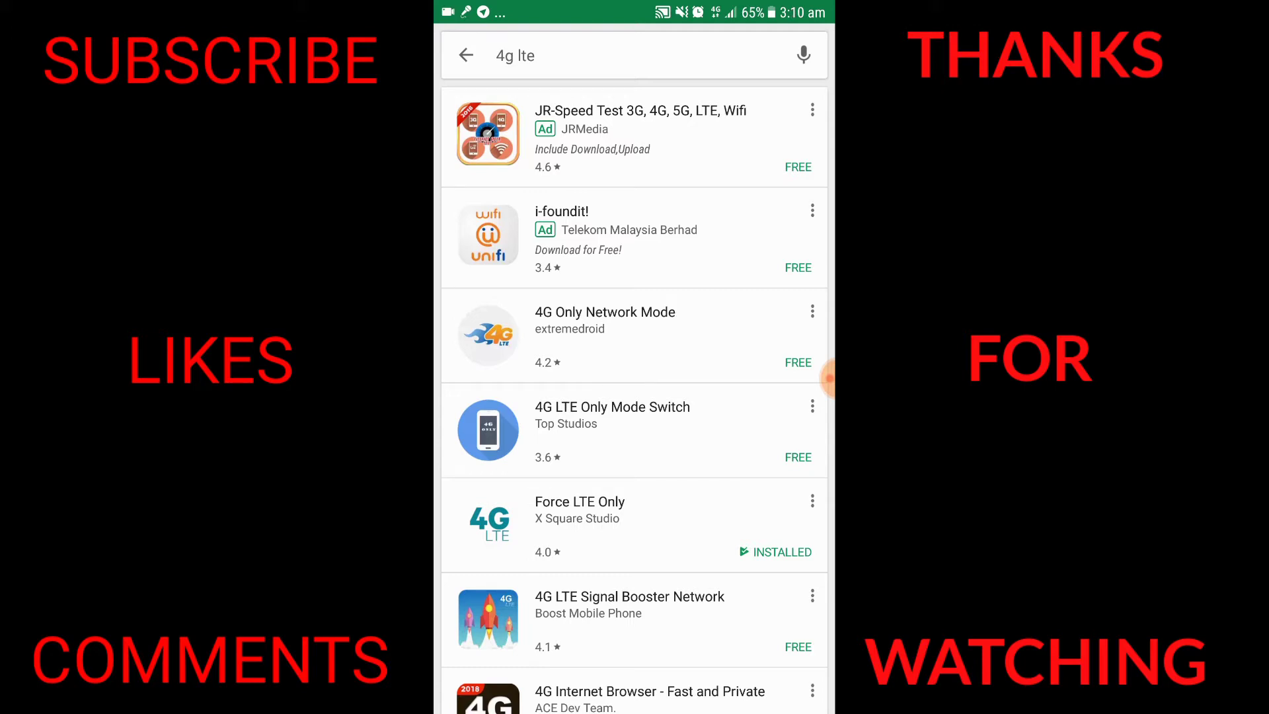
Open the Force LTE Only (X Square Studio) details page from the results.
{"action": "left_click", "coordinate": [635, 525]}
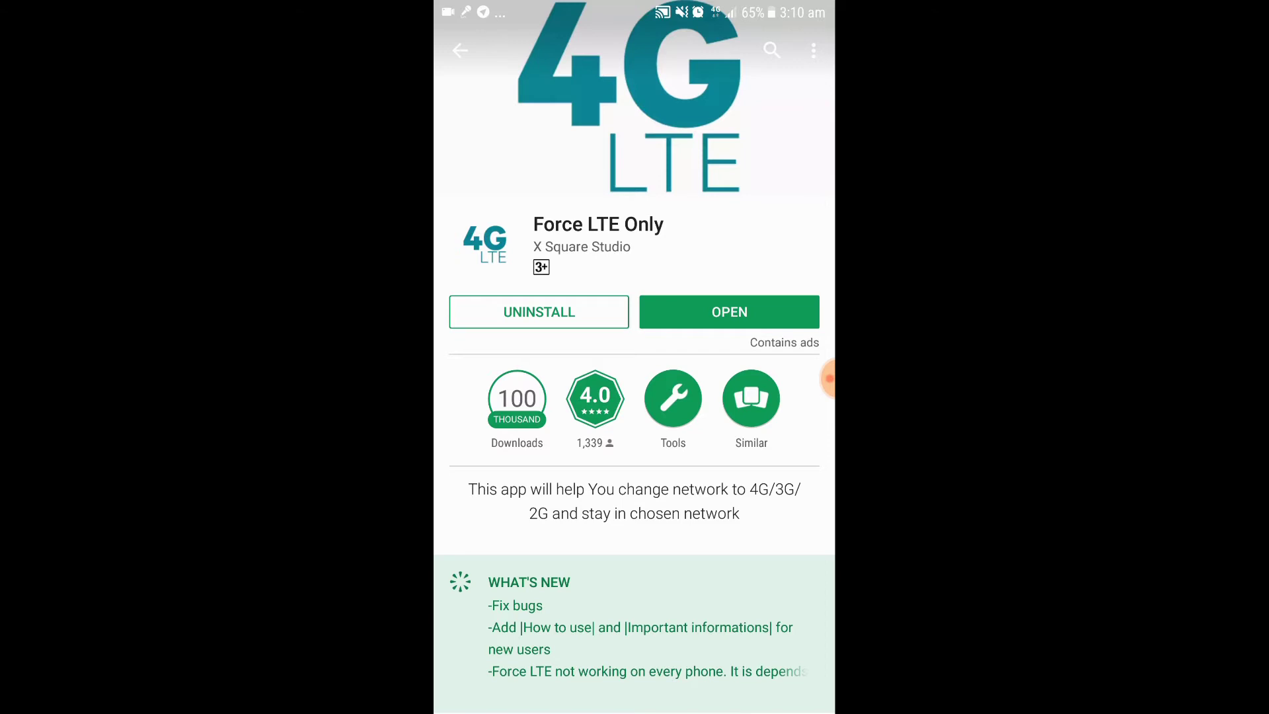
Launch Force LTE Only from its Play Store page and open its LTE settings page.
{"action": "left_click", "coordinate": [729, 311]}
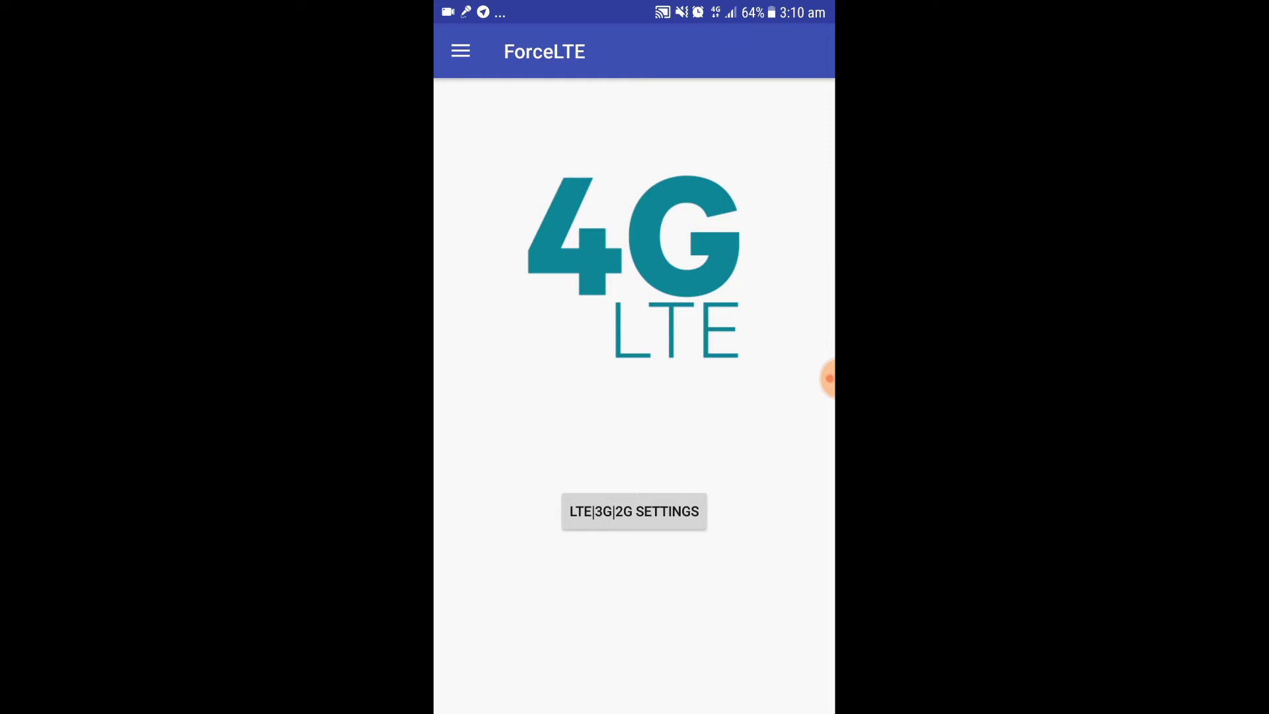
{"action": "left_click", "coordinate": [633, 511]}
Choose LTE only from the Set Preferred Network Type dropdown in Device Info.
{"action": "left_click", "coordinate": [634, 510]}
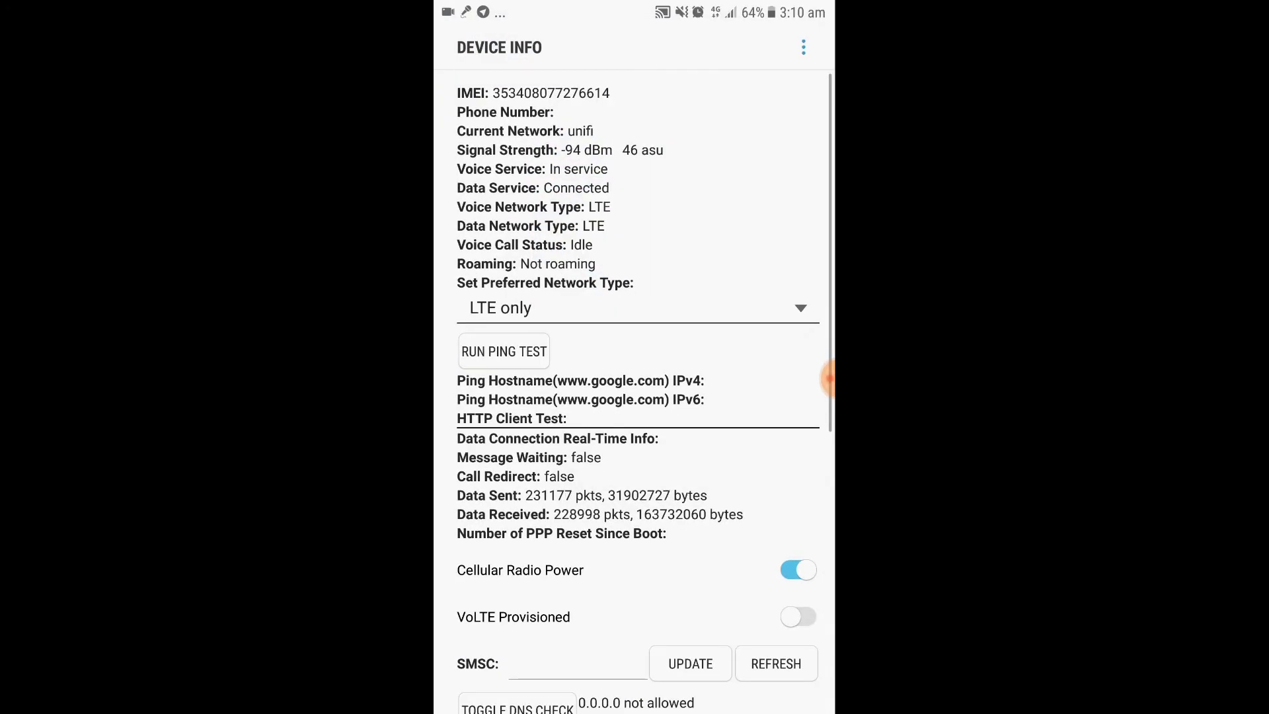
{"action": "left_click", "coordinate": [638, 308]}
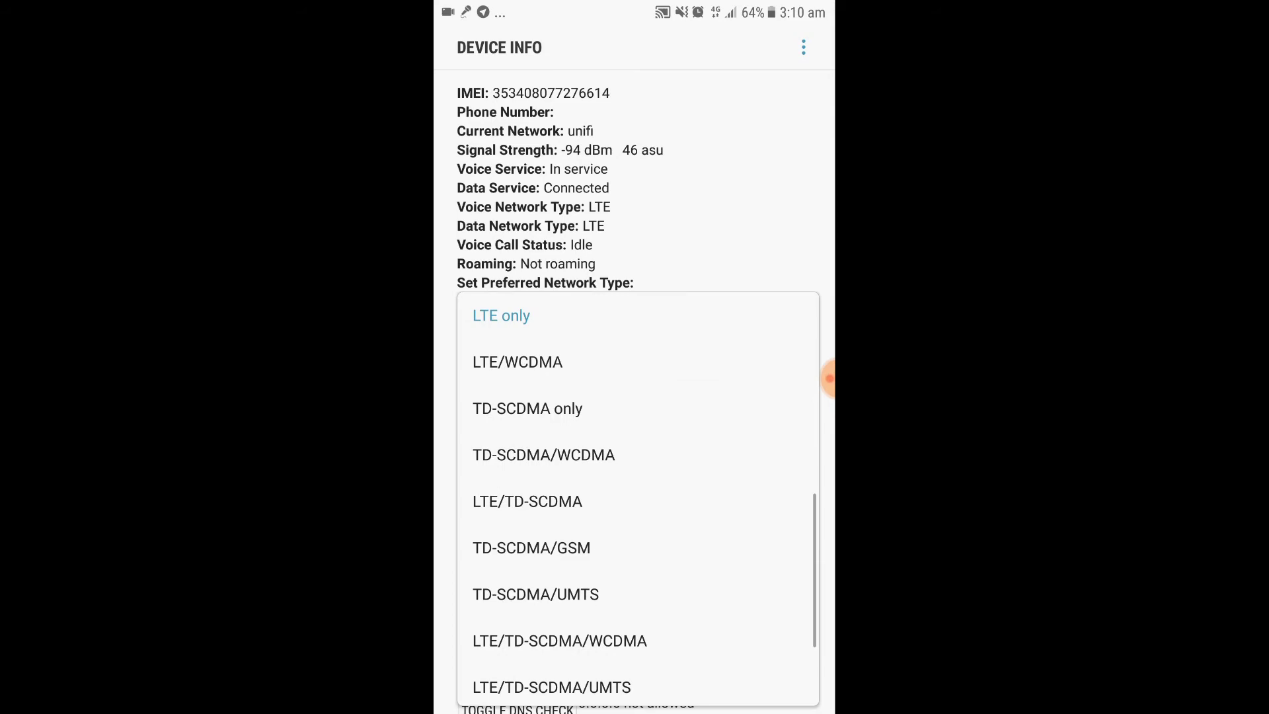
{"action": "left_click", "coordinate": [528, 408]}
{"action": "left_click", "coordinate": [638, 308]}
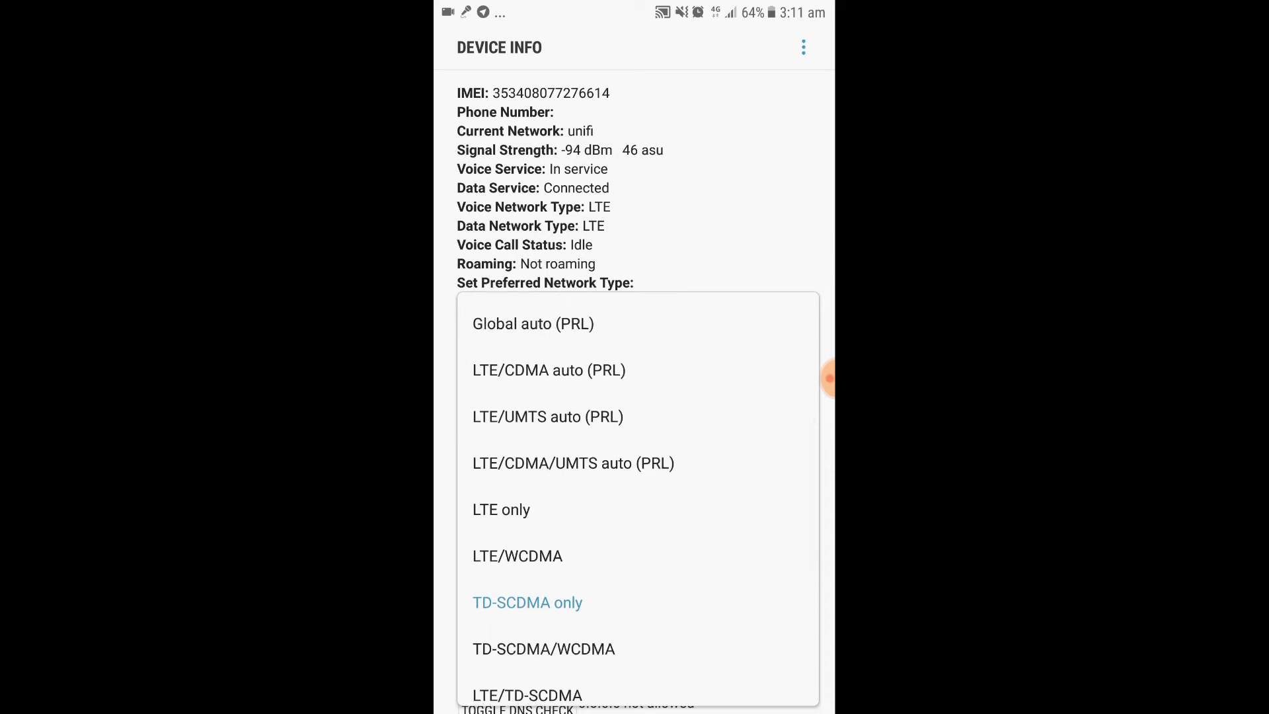
{"action": "left_click", "coordinate": [500, 509]}
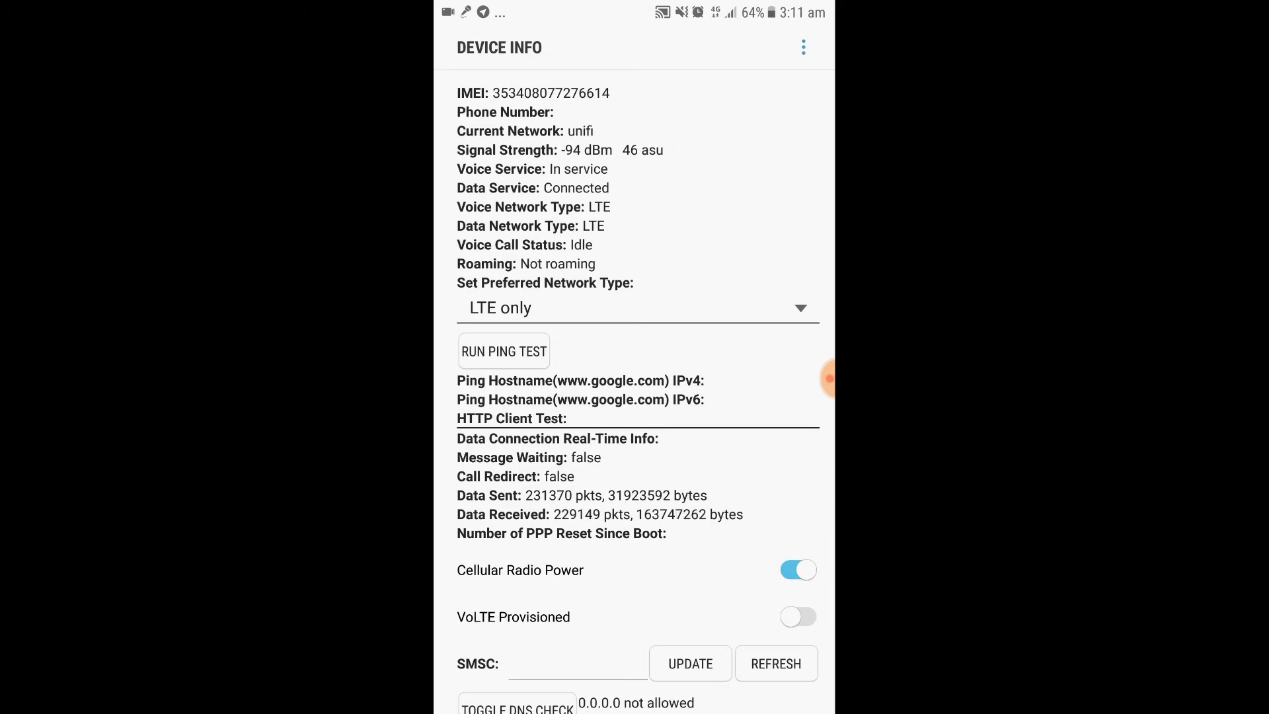
{"action": "scroll", "coordinate": [635, 396], "scroll_direction": "down", "scroll_amount": 10}
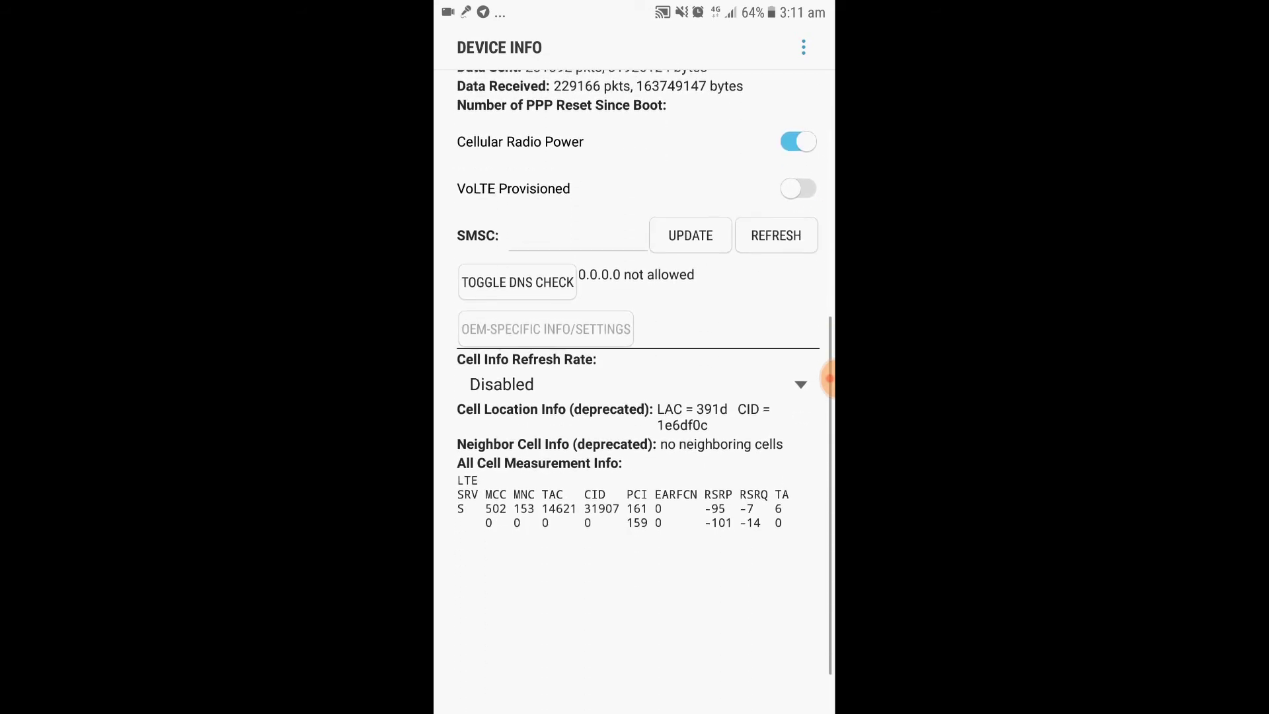
{"action": "scroll", "coordinate": [634, 397], "scroll_direction": "up", "scroll_amount": 10}
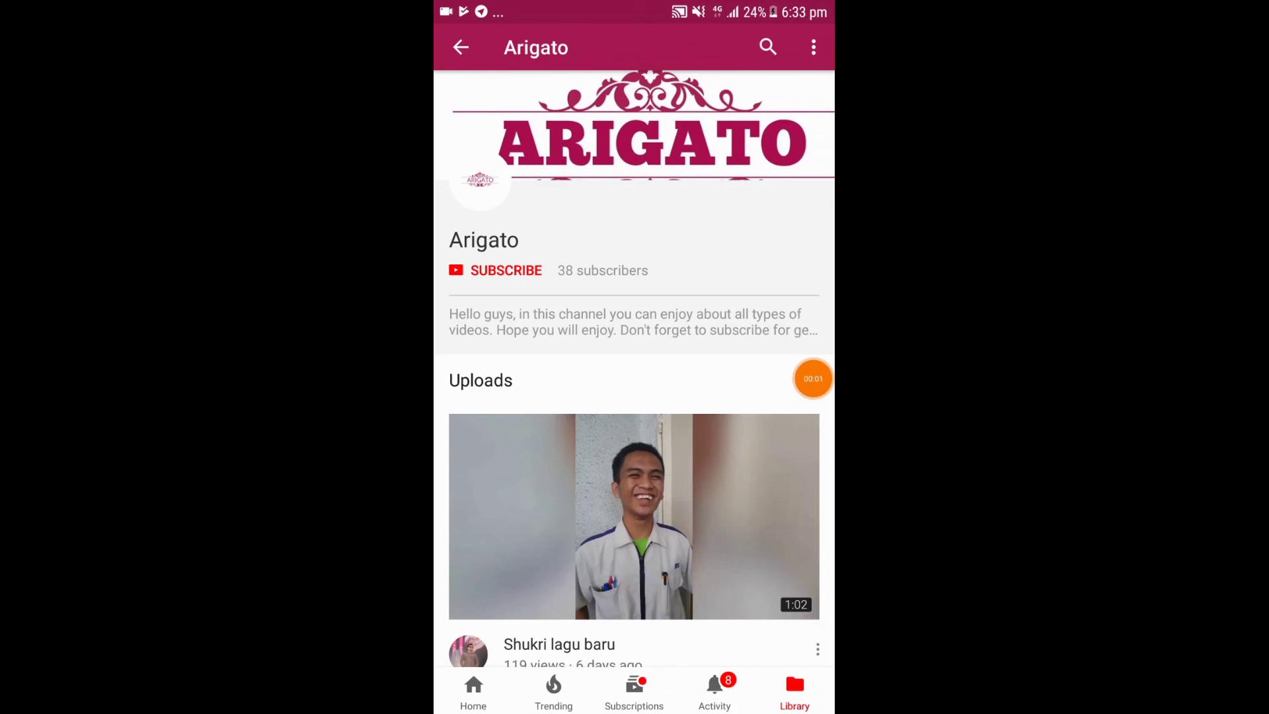
Subscribe to Arigato on YouTube and enable all notifications via the bell.
{"action": "left_click", "coordinate": [506, 270]}
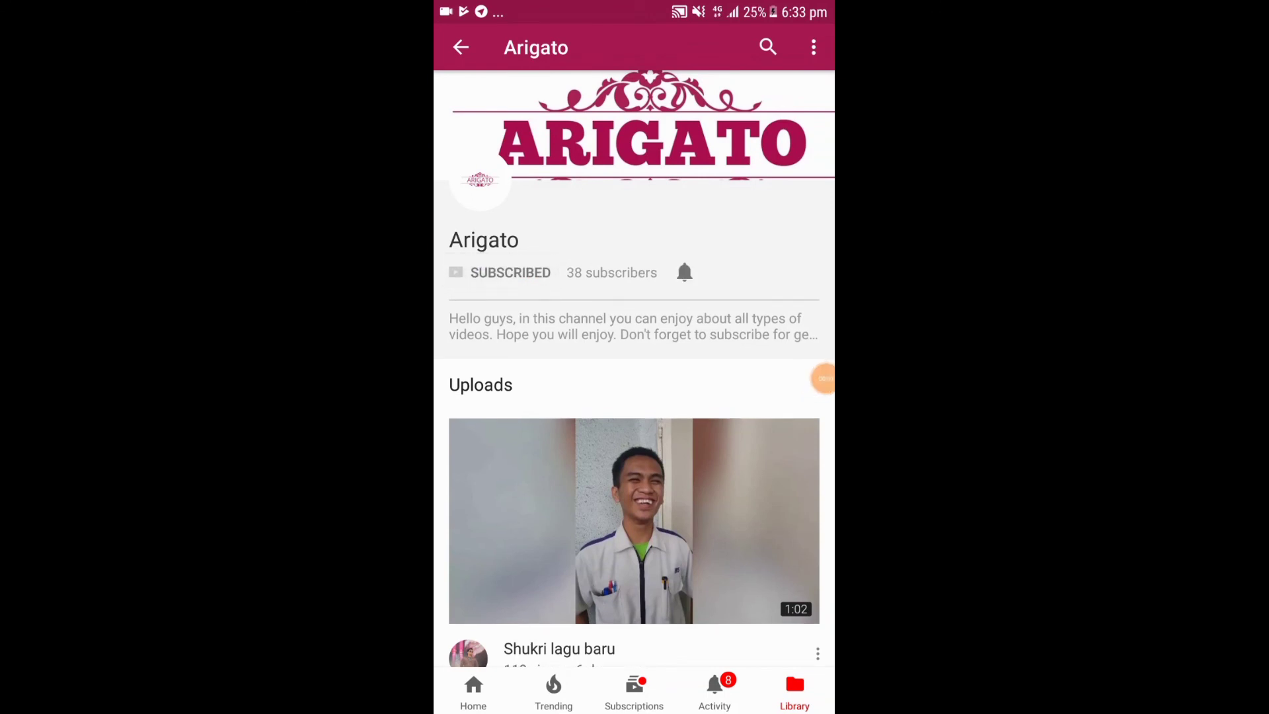
{"action": "left_click", "coordinate": [684, 272]}
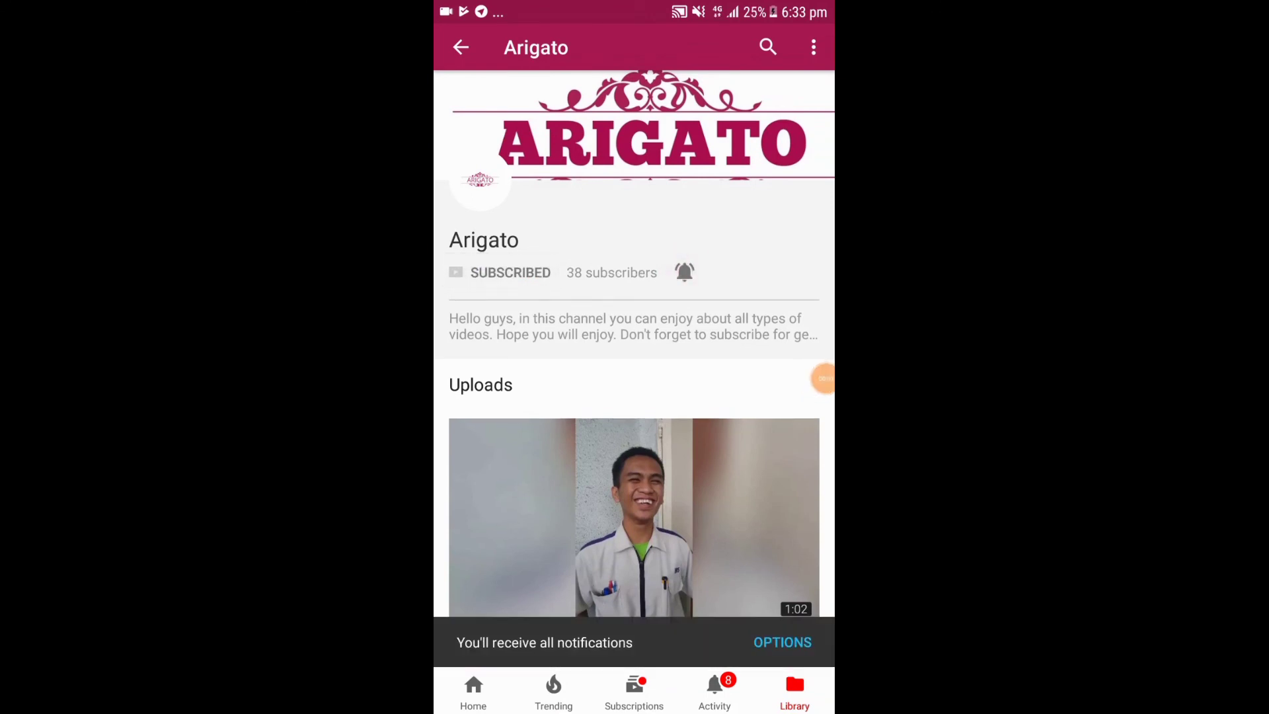